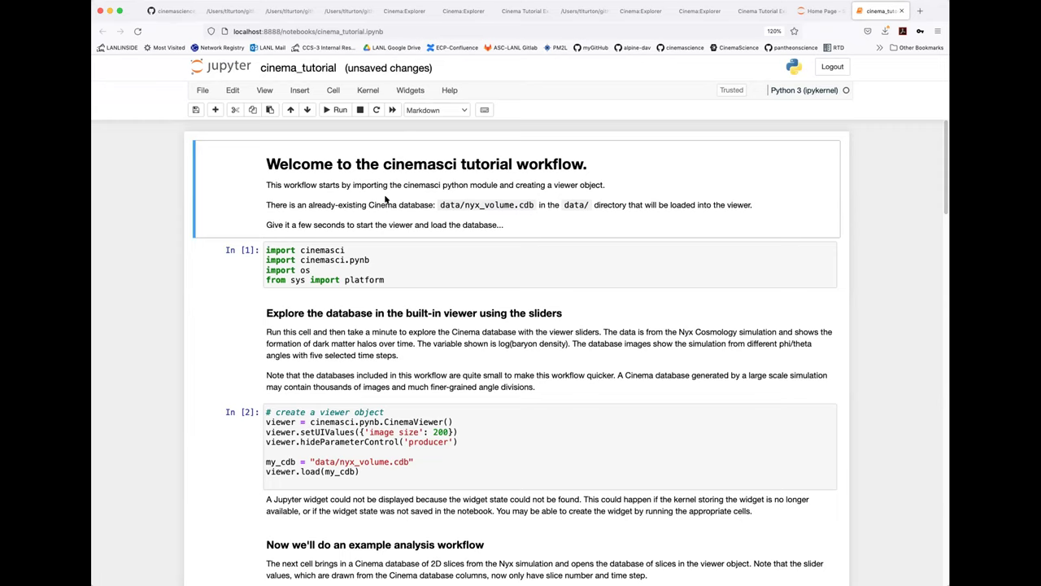
Run the welcome, cinemasci imports and Cinema viewer creation cells.
left_click(336, 110)
left_click(331, 110)
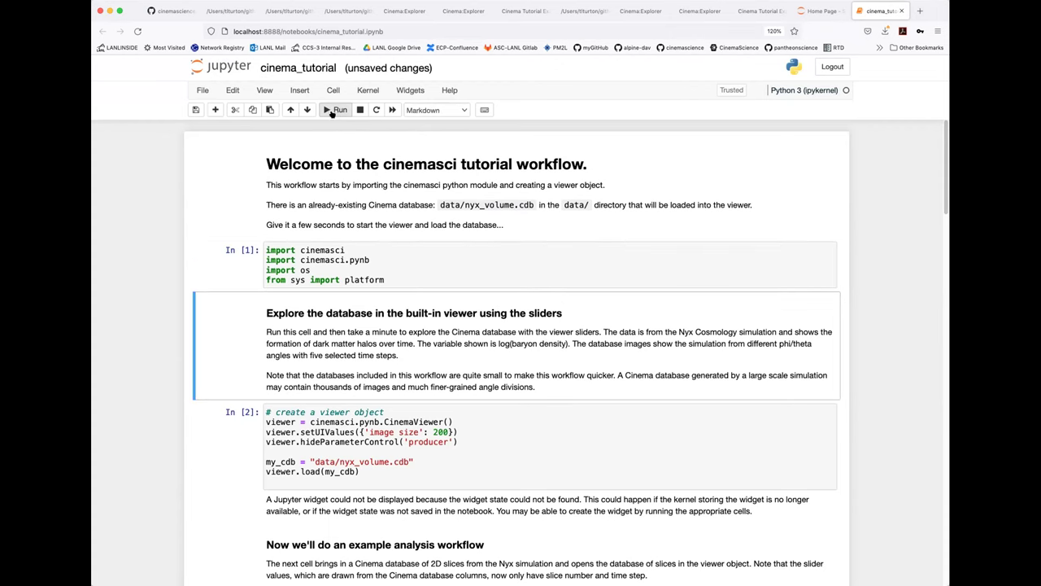
left_click(331, 111)
left_click(331, 110)
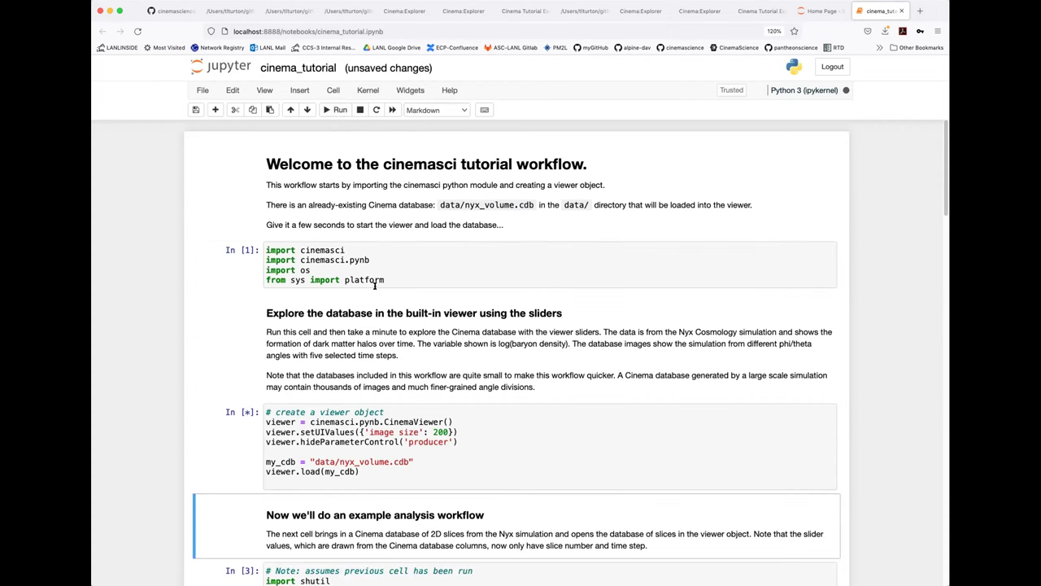
Show the nyx_volume.cdb cube at image size 303, phi 60, theta 120.
scroll(407, 325, "down", 2)
scroll(438, 402, "down", 1)
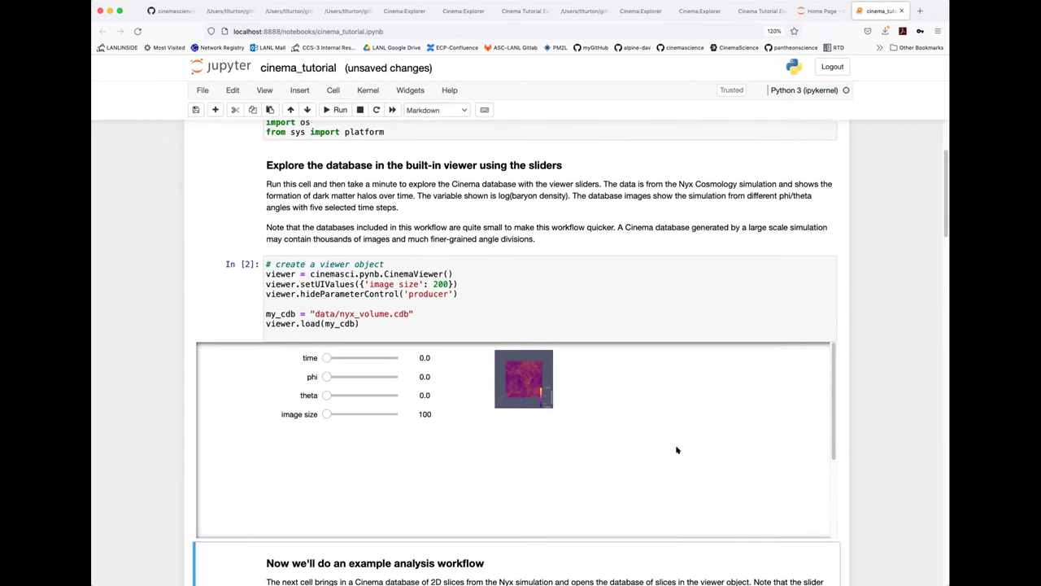
left_click_drag(323, 415, 342, 377)
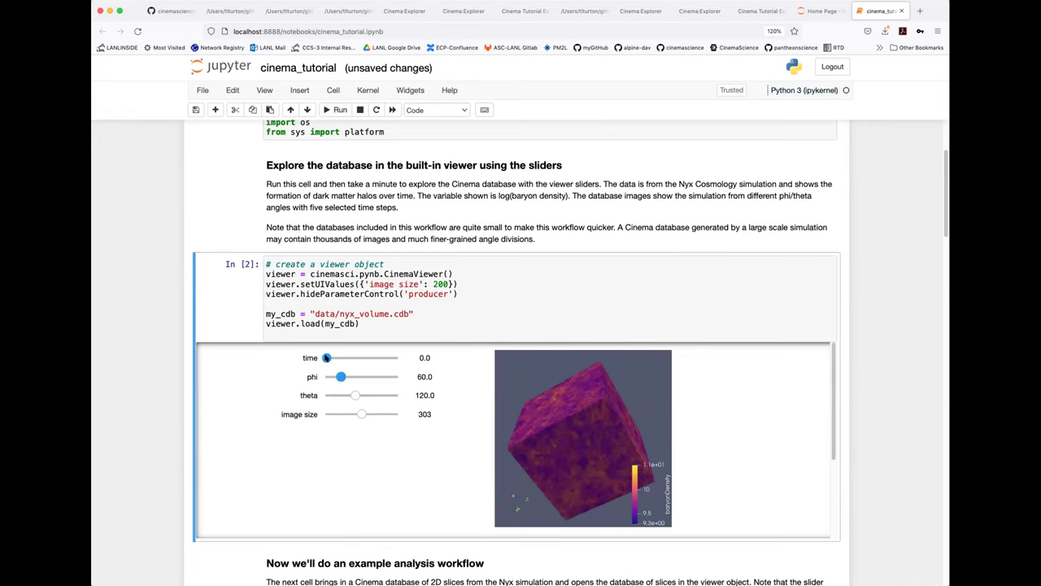
mouse_move(326, 357)
left_mouse_down()
mouse_move(379, 357)
mouse_move(326, 357)
left_mouse_up()
scroll(362, 432, "down", 3)
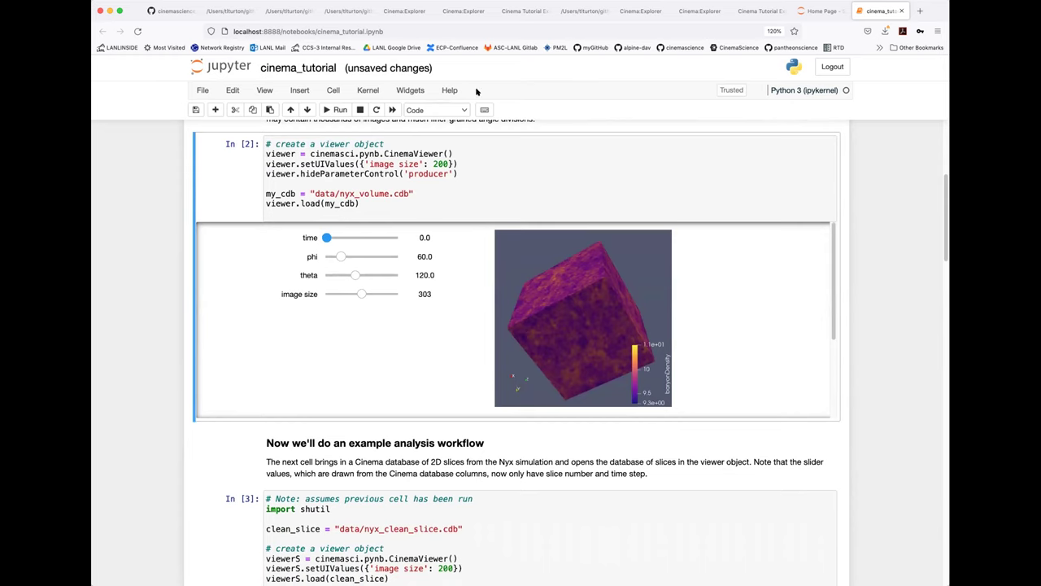
Re-run the nyx_volume viewer, then load nyx_clean_slice.cdb into a slice viewer.
left_click(336, 109)
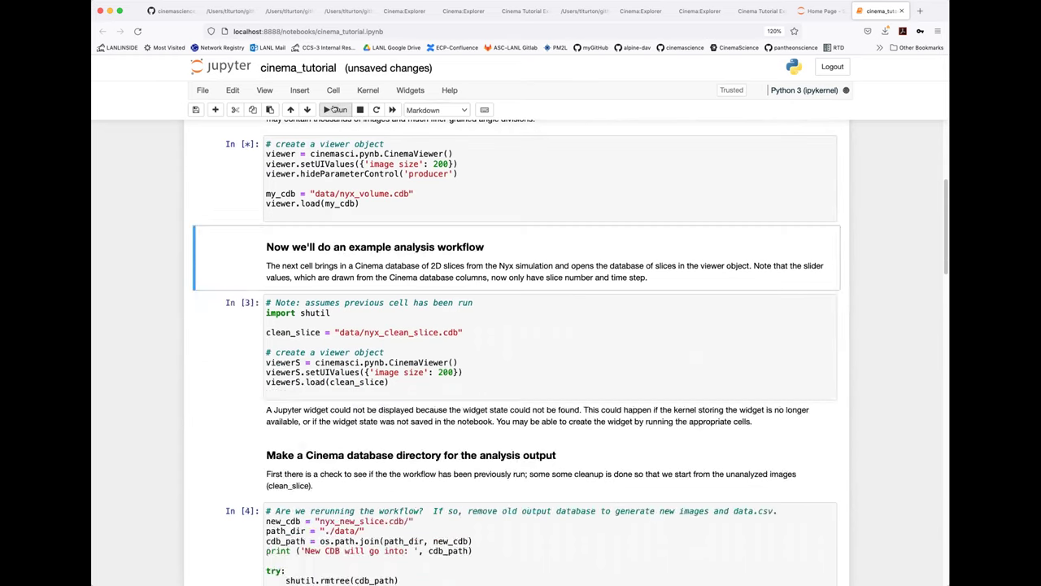
left_click(332, 109)
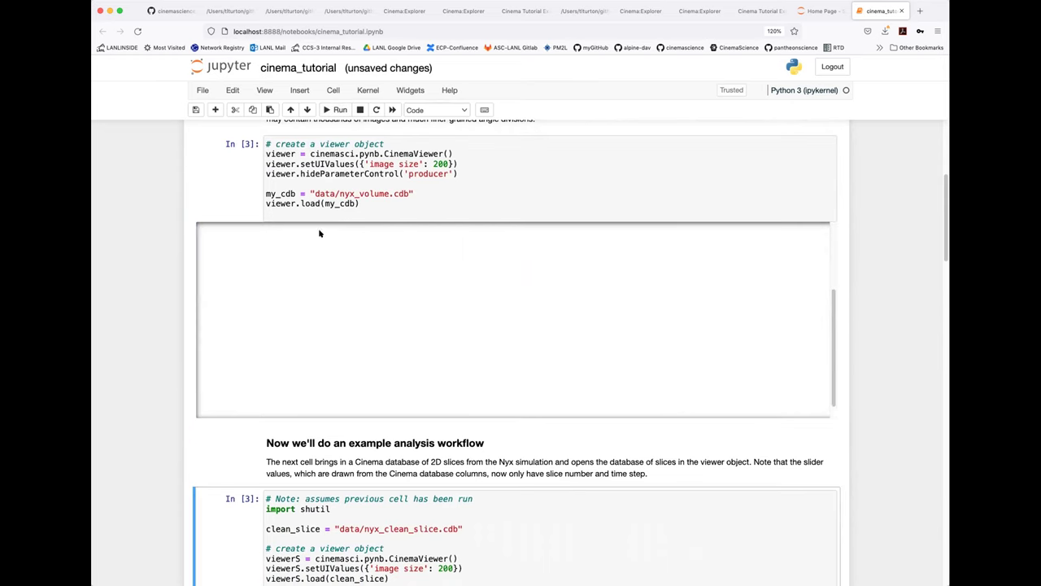
scroll(912, 356, "down", 2)
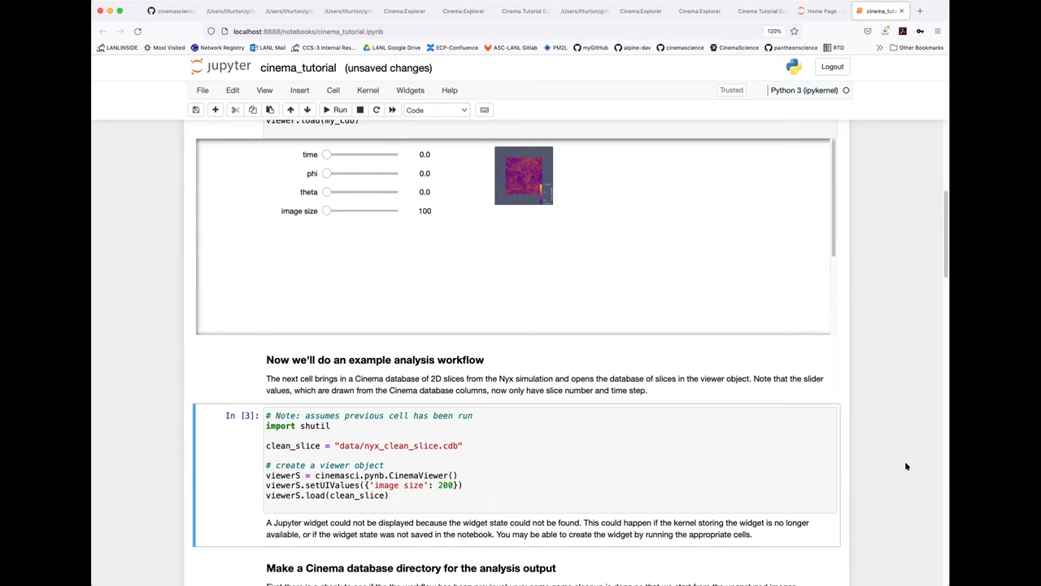
scroll(903, 476, "down", 2)
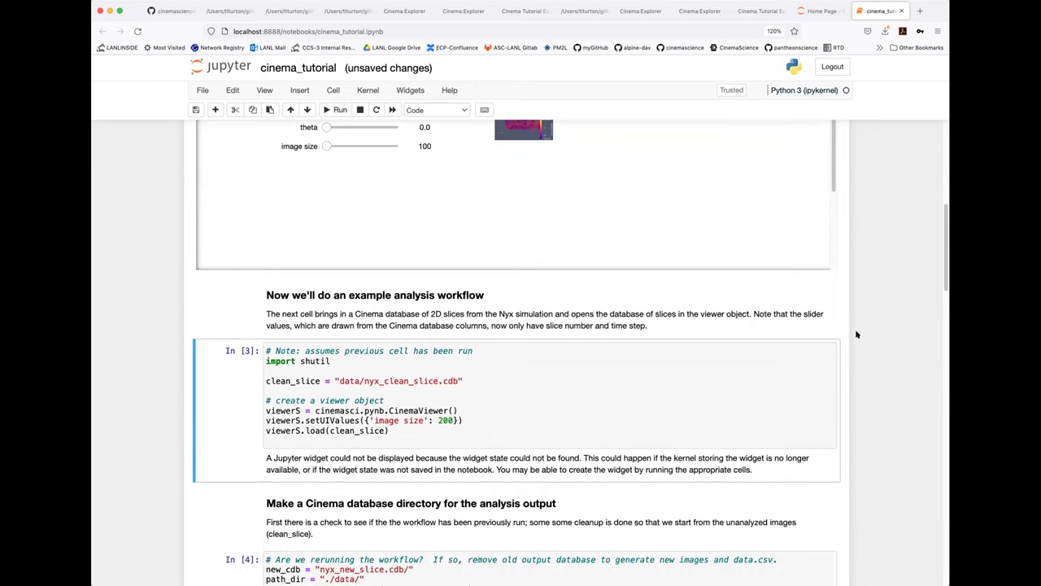
left_click(335, 110)
Show slice 12 at timestep 9 with the slice image enlarged to size 263.
left_click_drag(327, 492, 366, 474)
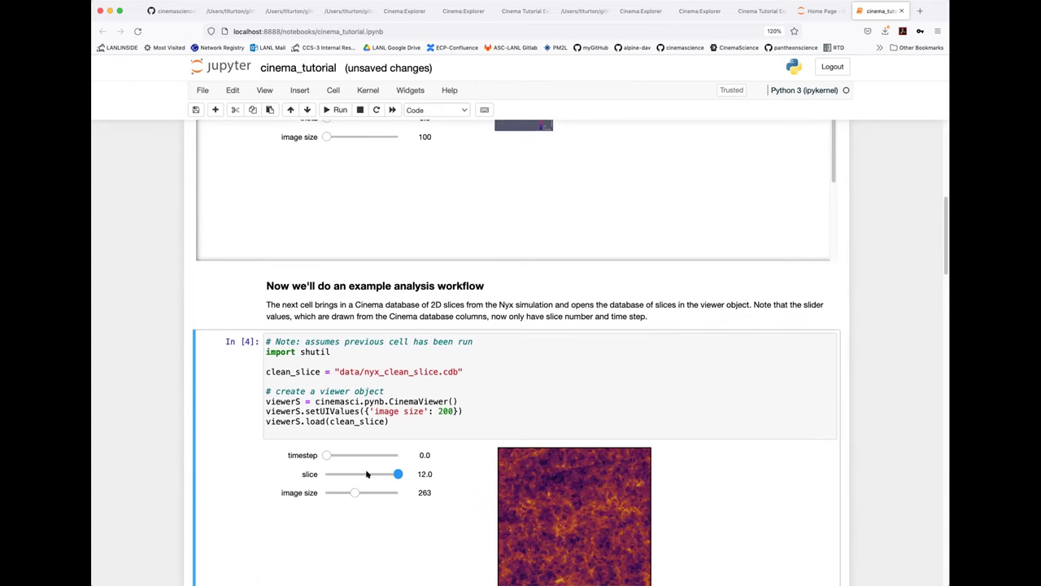
scroll(904, 479, "down", 3)
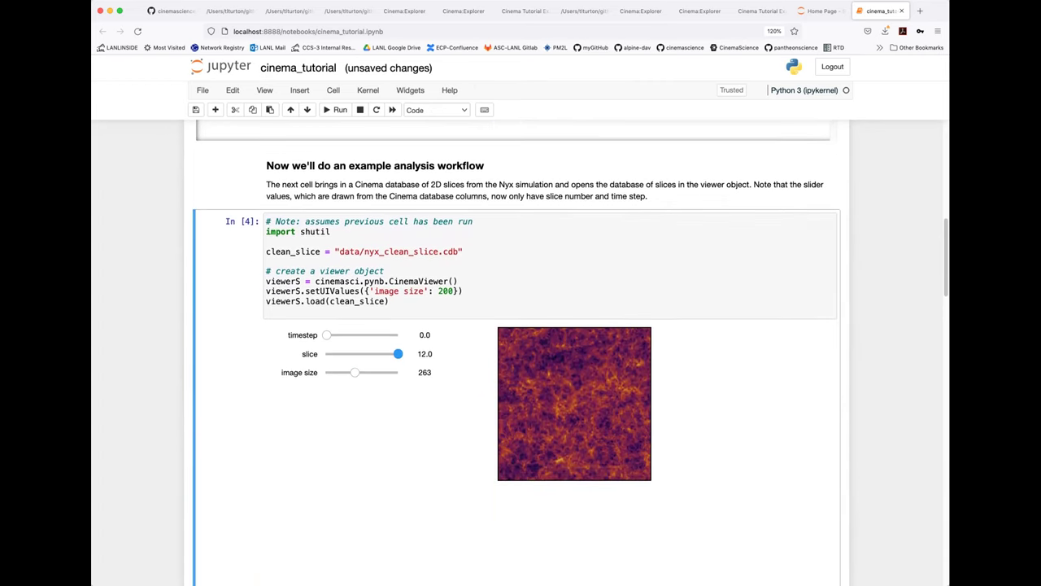
left_click_drag(327, 334, 364, 335)
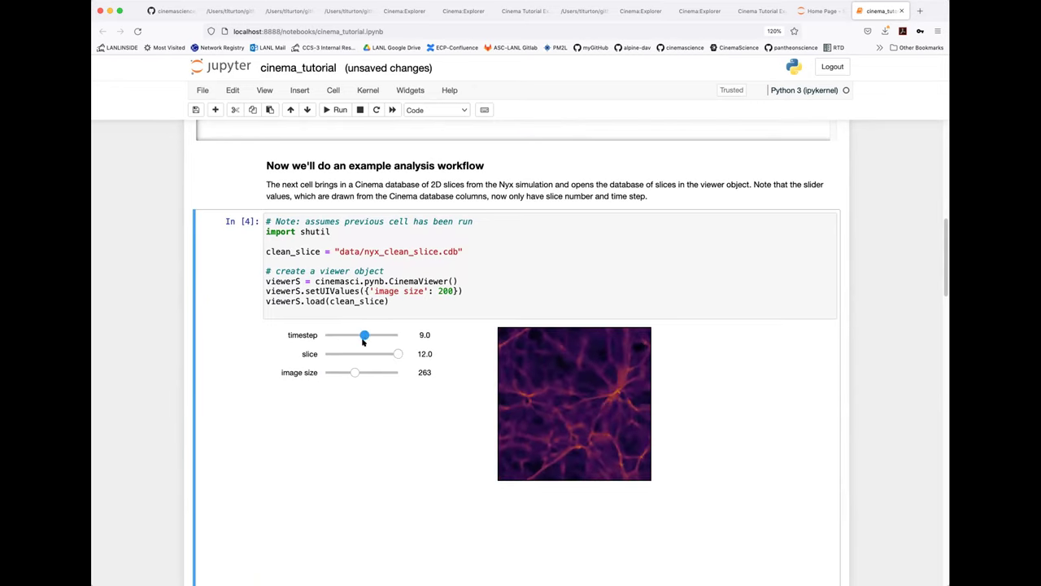
scroll(904, 491, "down", 4)
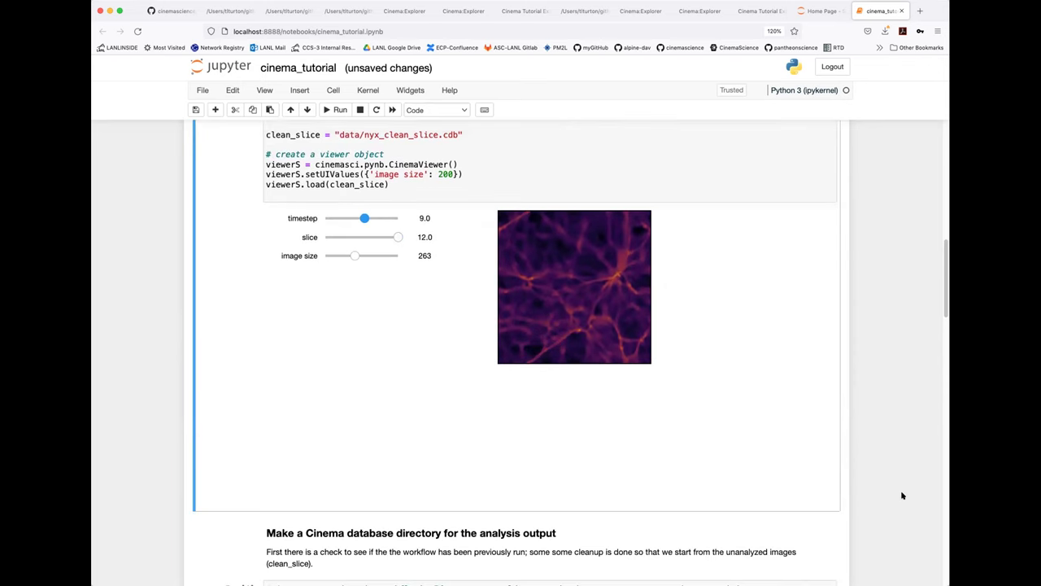
scroll(514, 457, "down", 1)
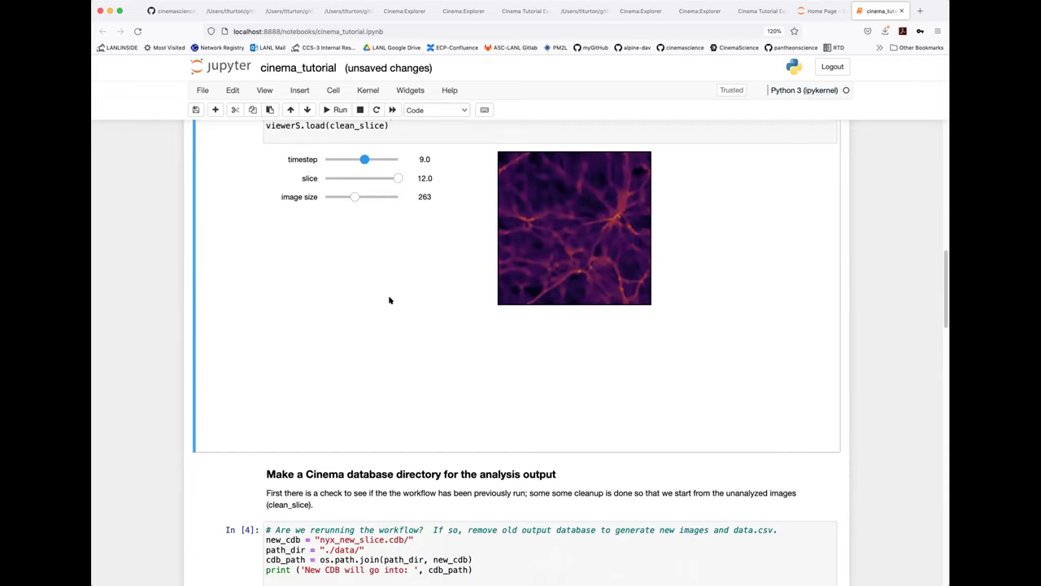
scroll(163, 455, "down", 2)
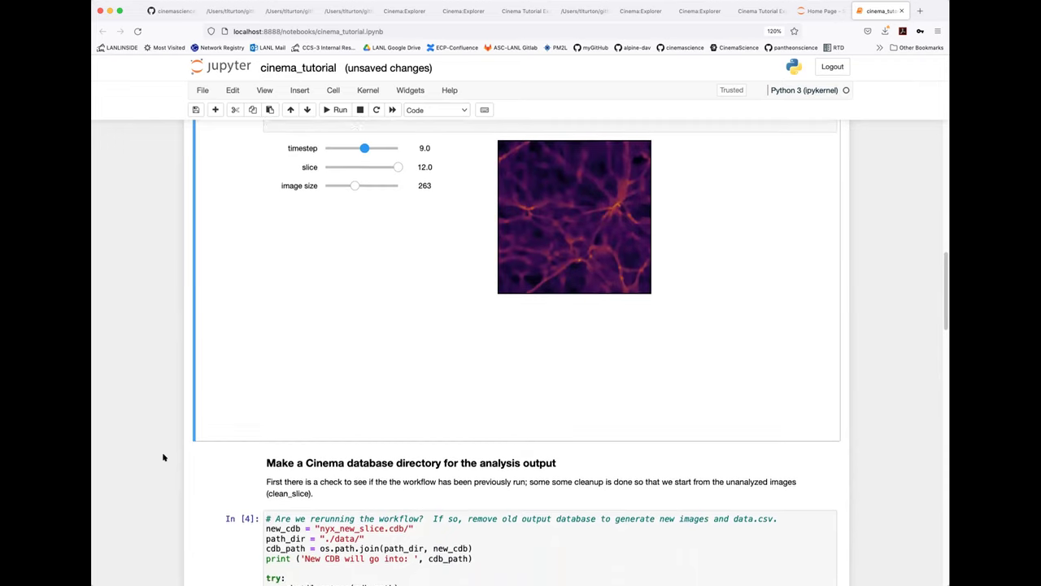
Run the database directory cell, targeting ./data/nyx_new_slice.cdb/ for the new CDB.
left_click(336, 110)
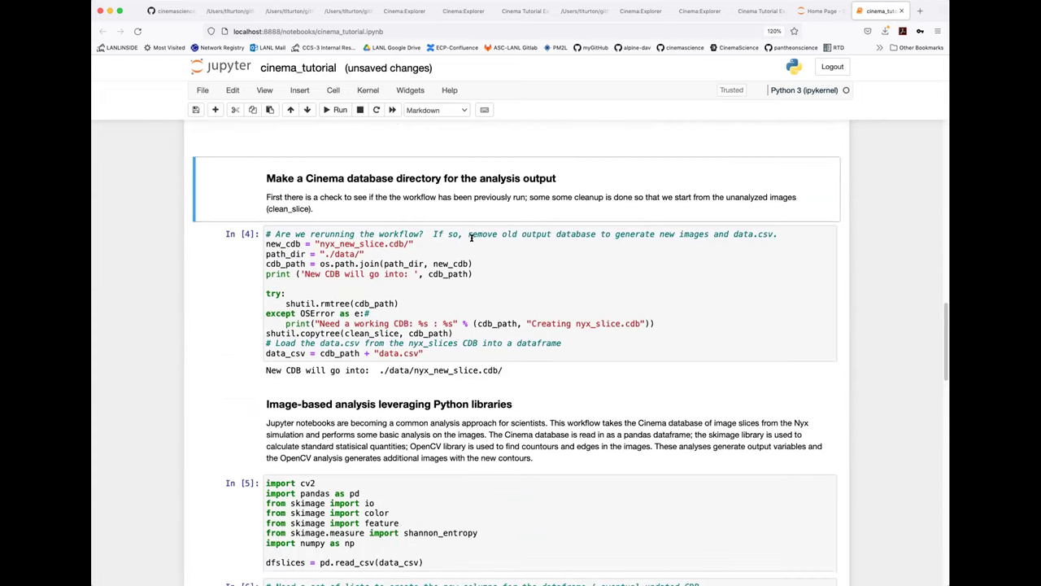
left_click(334, 110)
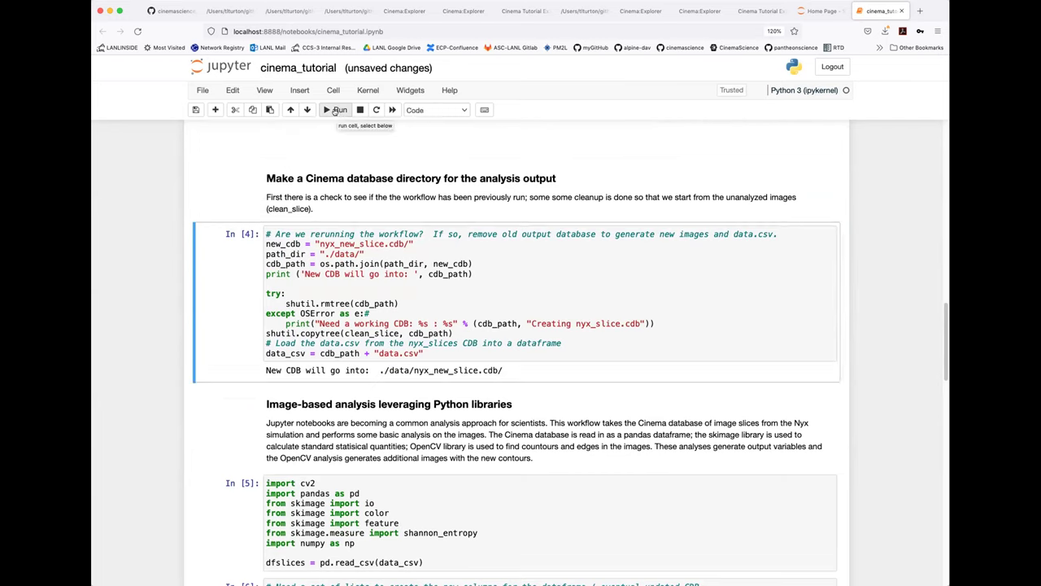
left_click(338, 111)
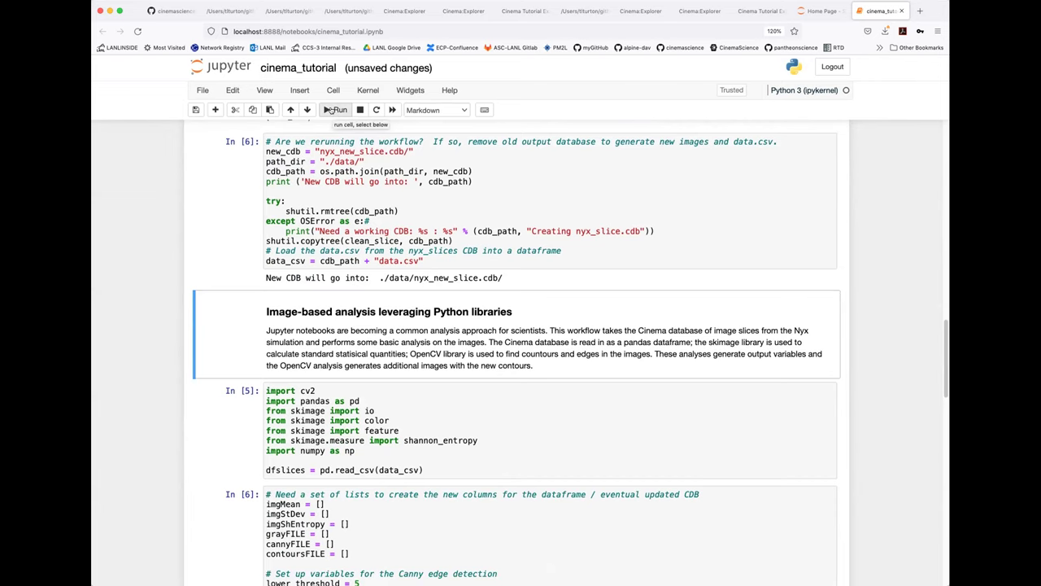
left_click(331, 110)
scroll(558, 342, "down", 2)
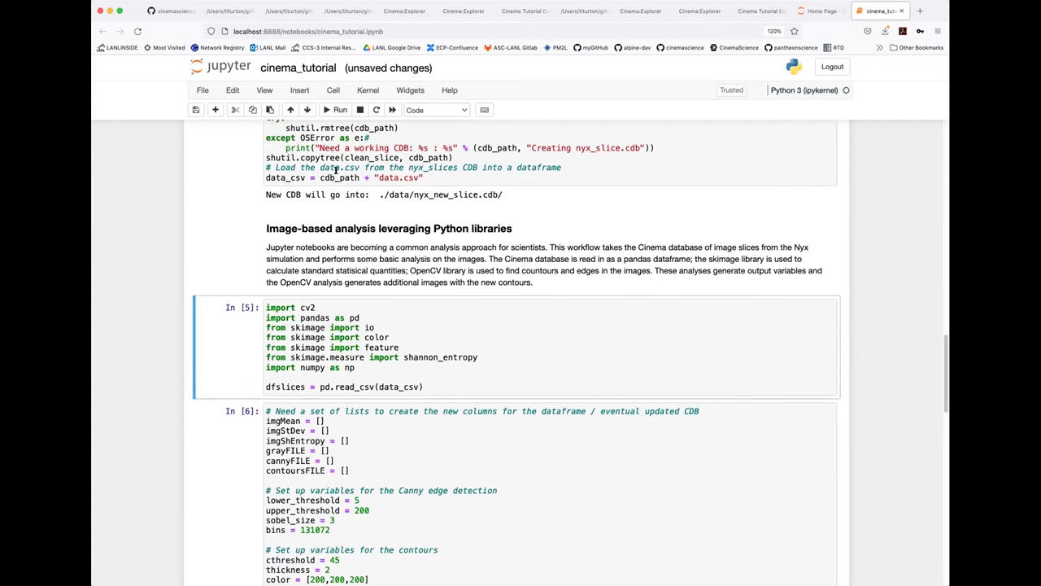
Run the analysis imports cell that reads data.csv.
left_click(334, 110)
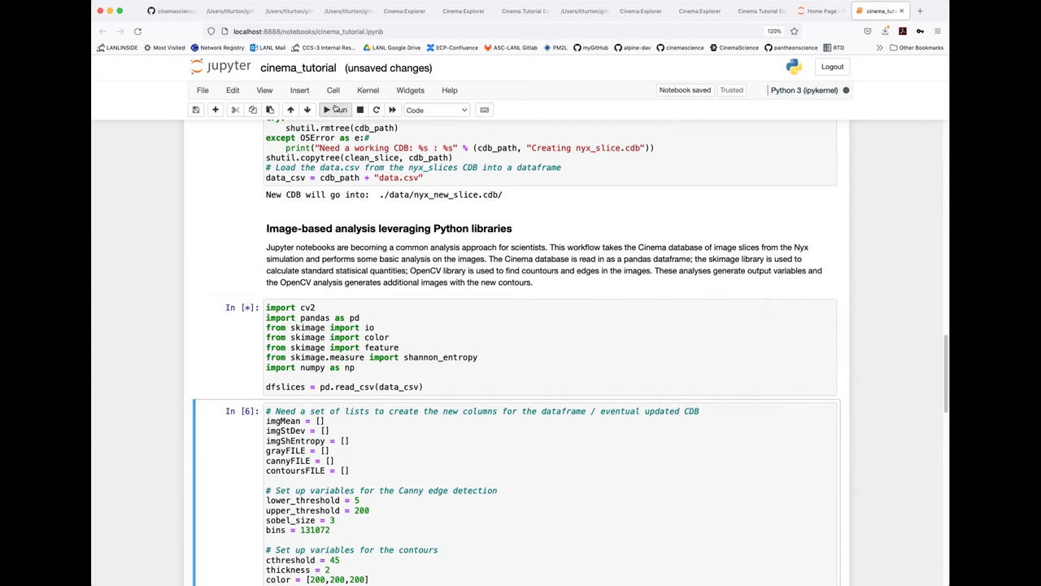
scroll(346, 431, "down", 1)
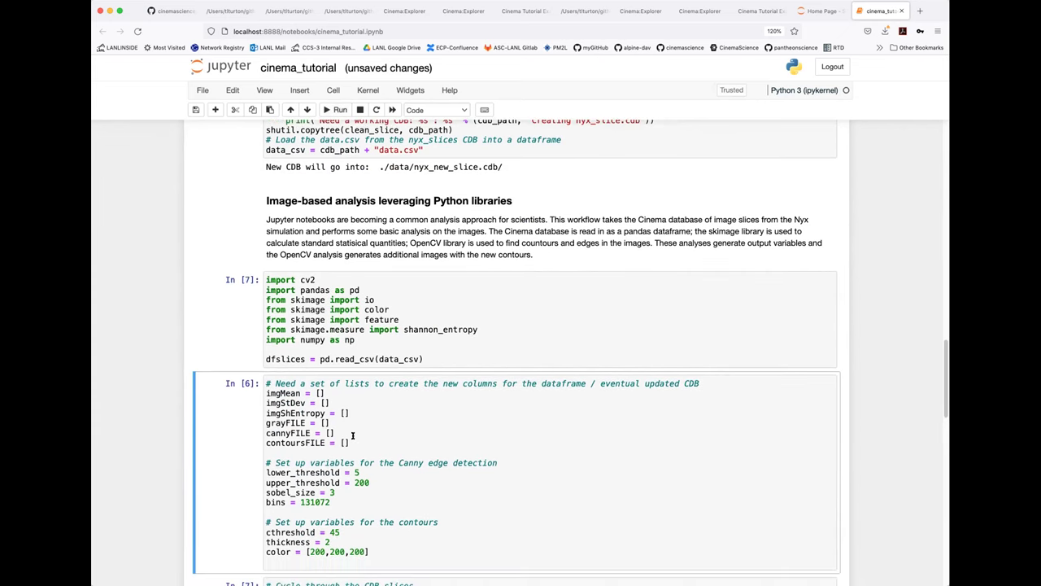
scroll(353, 436, "down", 2)
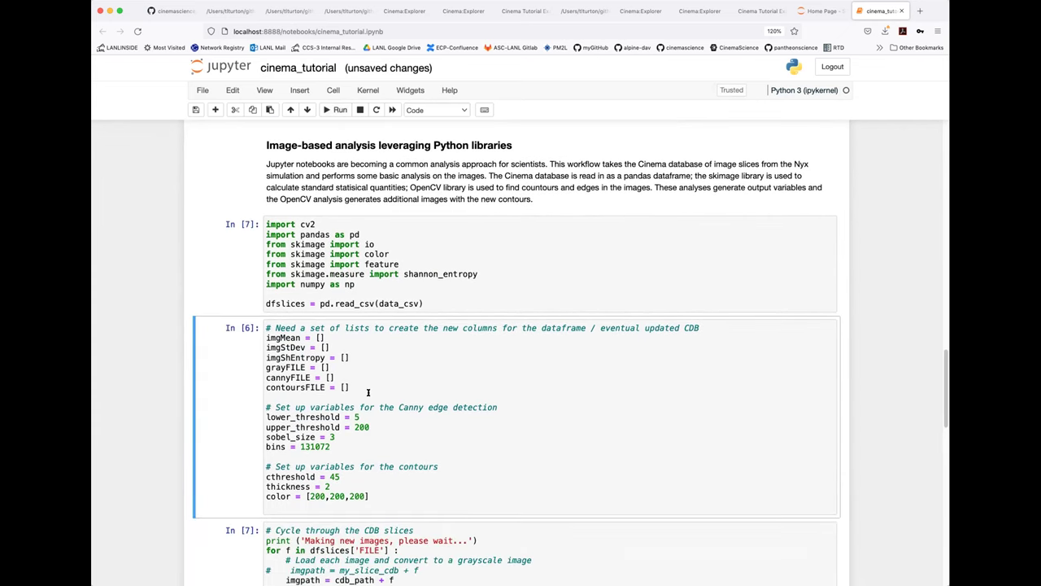
scroll(384, 447, "down", 1)
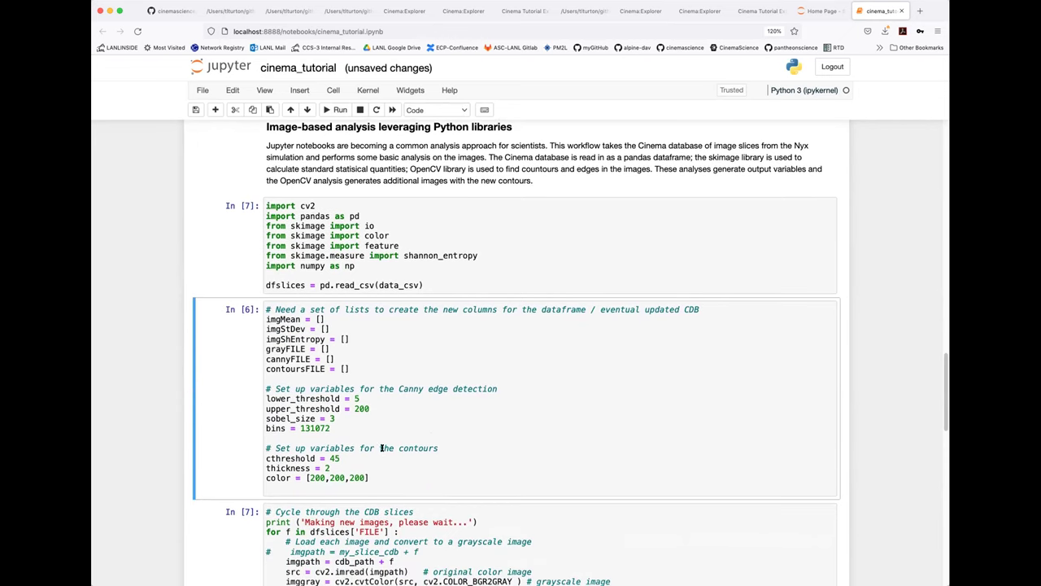
scroll(358, 459, "down", 2)
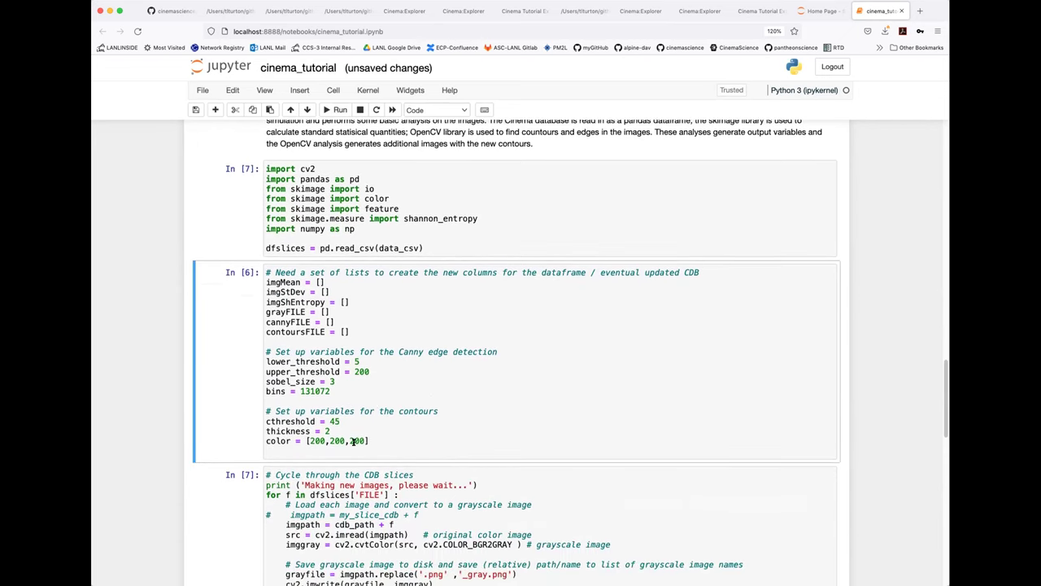
scroll(344, 462, "down", 2)
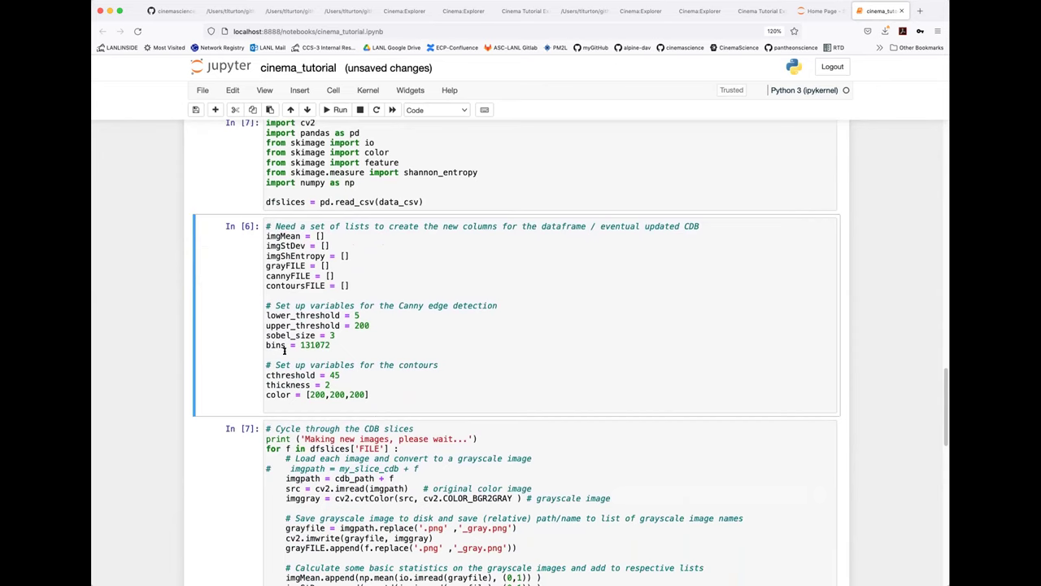
scroll(311, 365, "down", 2)
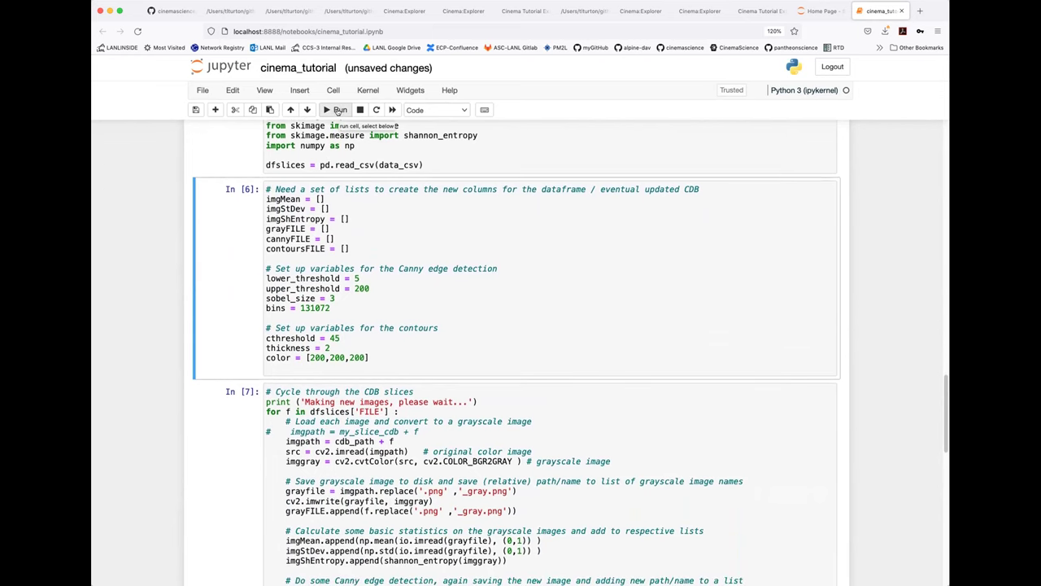
scroll(305, 212, "down", 1)
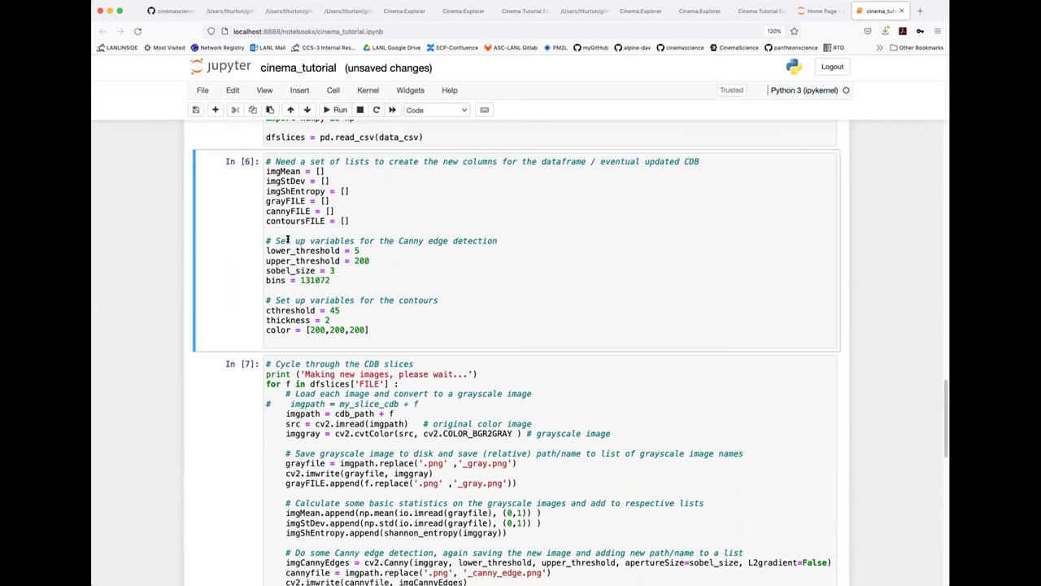
scroll(287, 235, "down", 1)
scroll(321, 220, "down", 1)
scroll(321, 220, "down", 3)
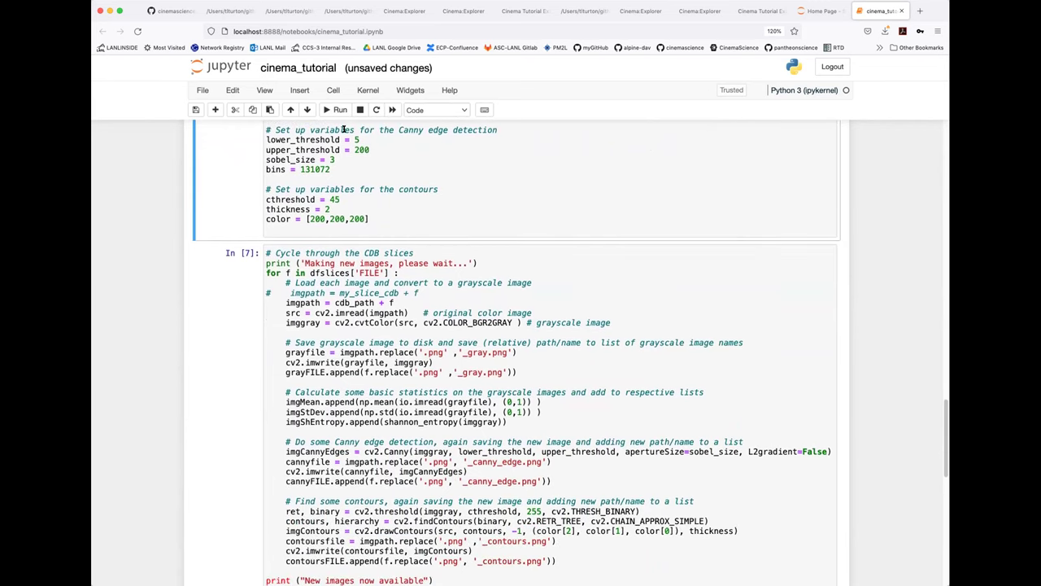
Run the analysis variable setup cell and the cell generating the new images.
left_click(332, 110)
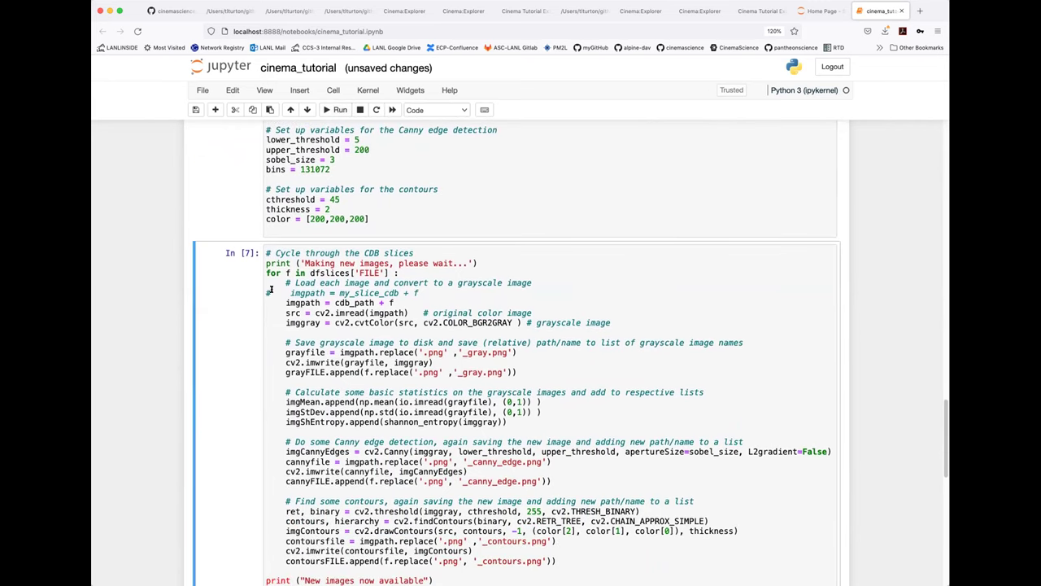
scroll(310, 240, "down", 6)
scroll(293, 305, "down", 1)
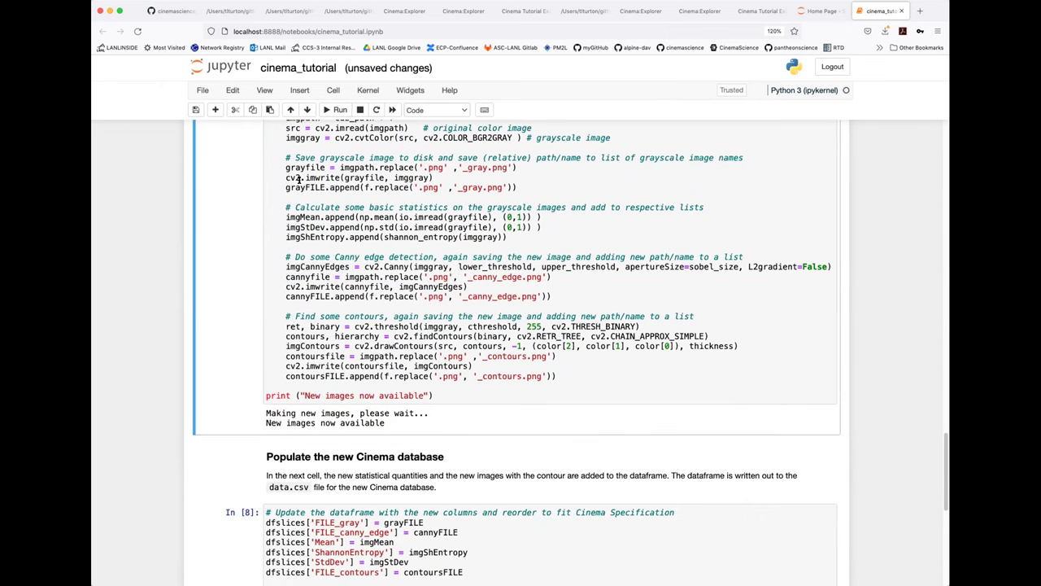
left_click(335, 110)
scroll(244, 443, "down", 2)
scroll(234, 452, "down", 5)
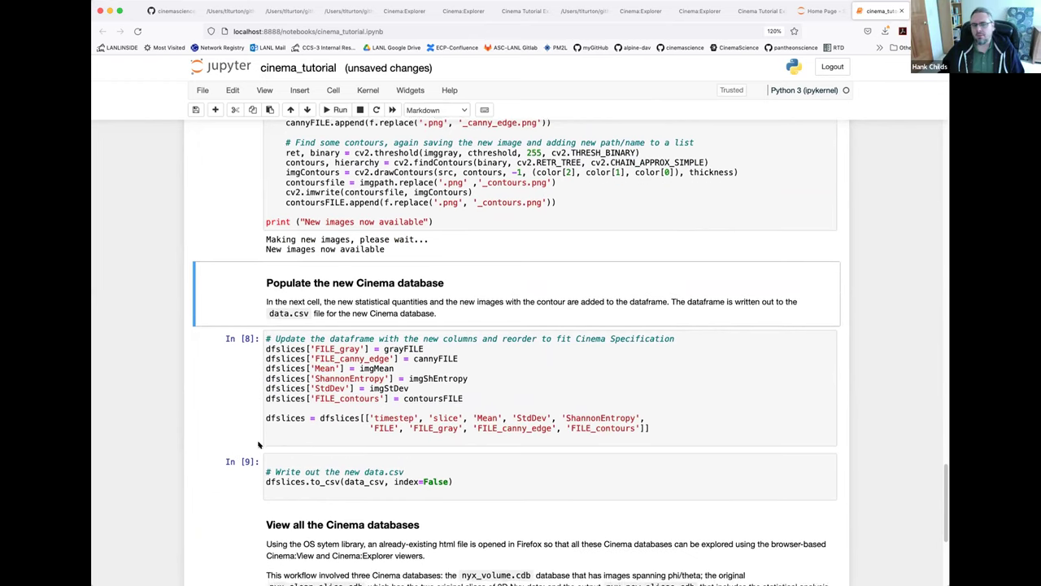
scroll(259, 444, "down", 2)
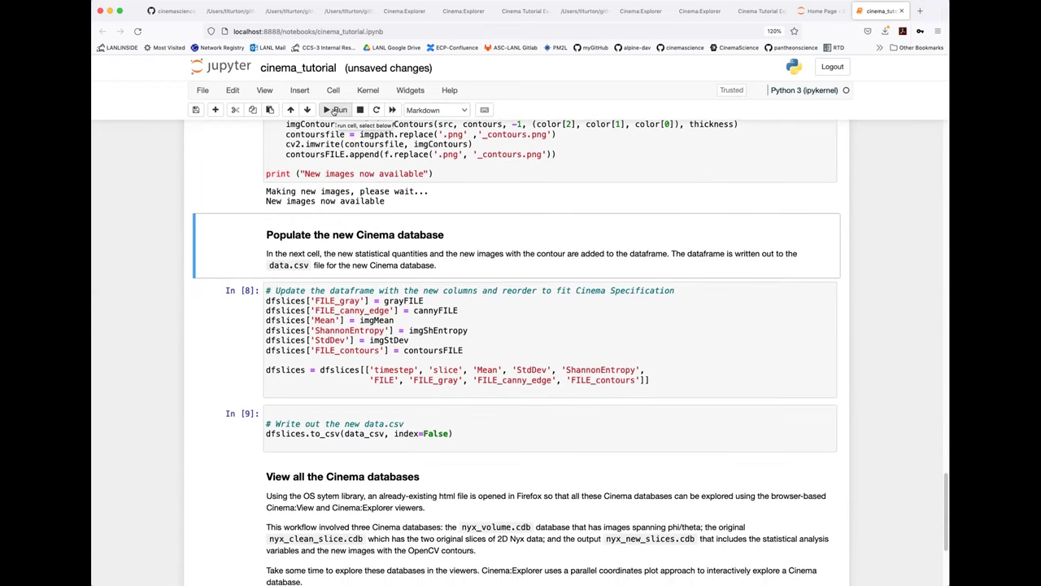
Add the new dataframe columns and write out the new data.csv.
left_click(334, 111)
left_click(334, 111)
left_click(334, 112)
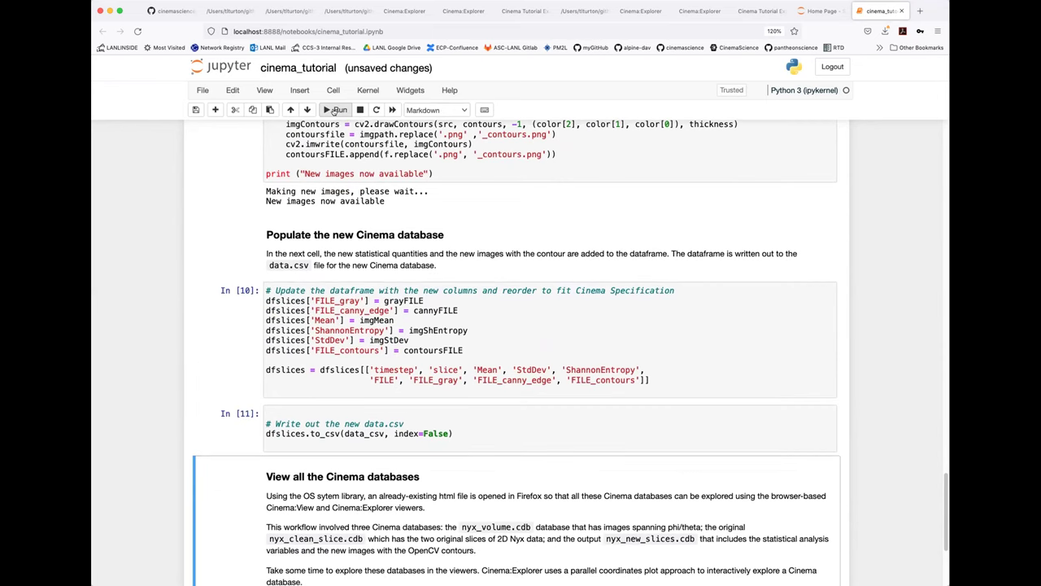
scroll(313, 293, "down", 4)
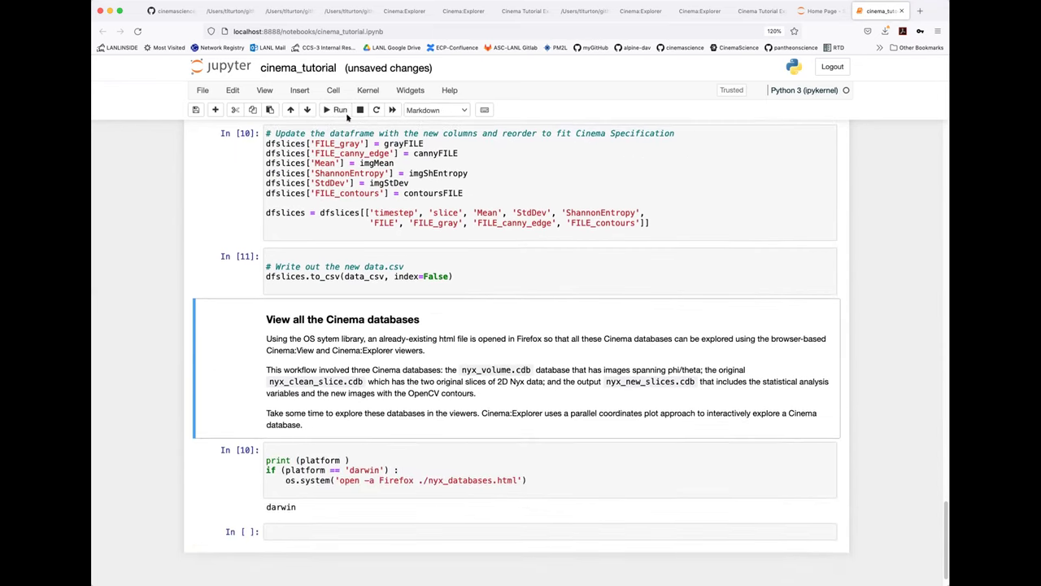
Run the platform cell, then view nyx_volume.cdb and the nyx_clean_slice.cdb thumbnails.
left_click(336, 110)
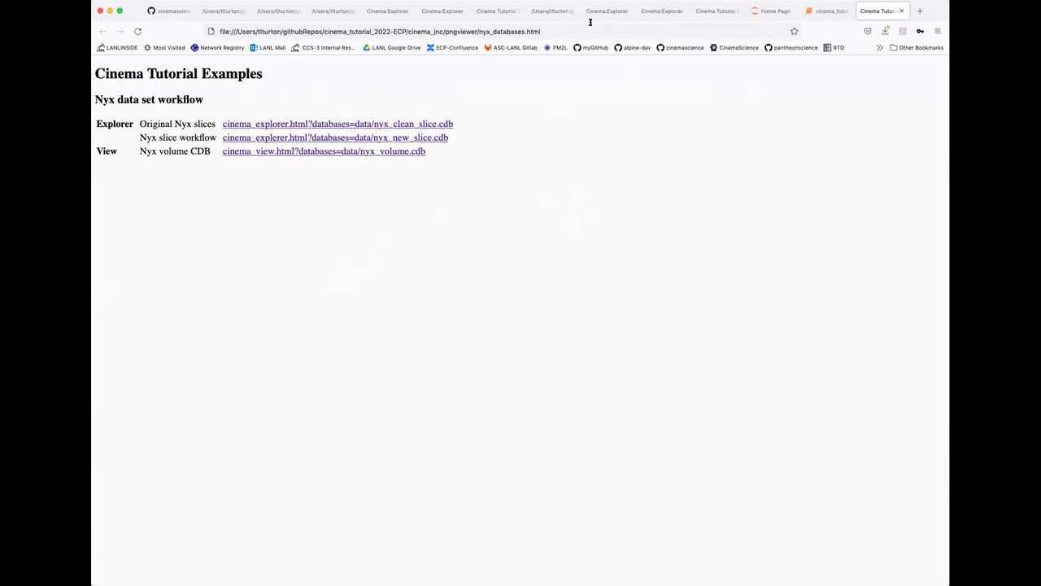
left_click(559, 11)
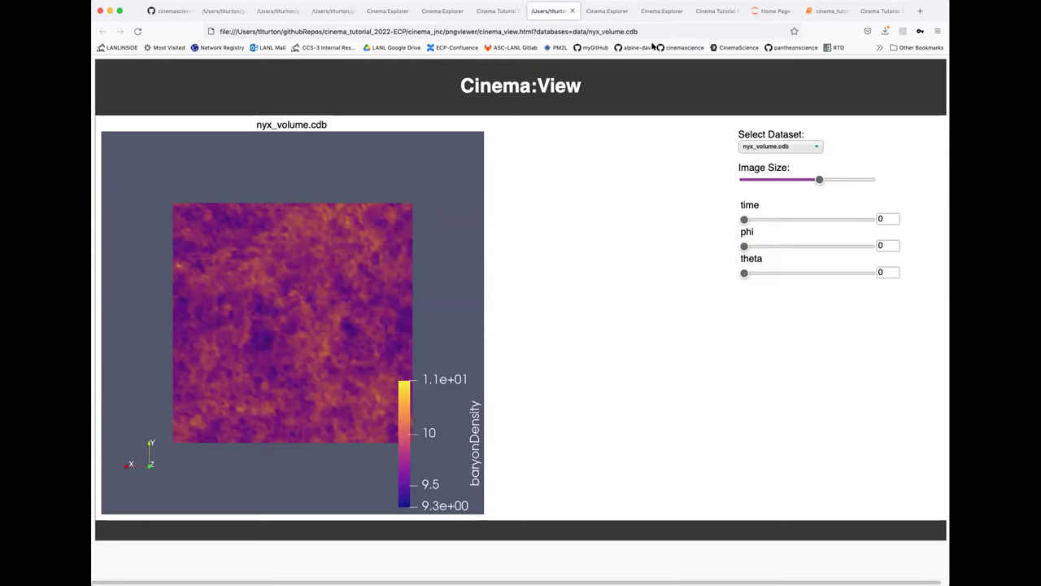
left_click(607, 11)
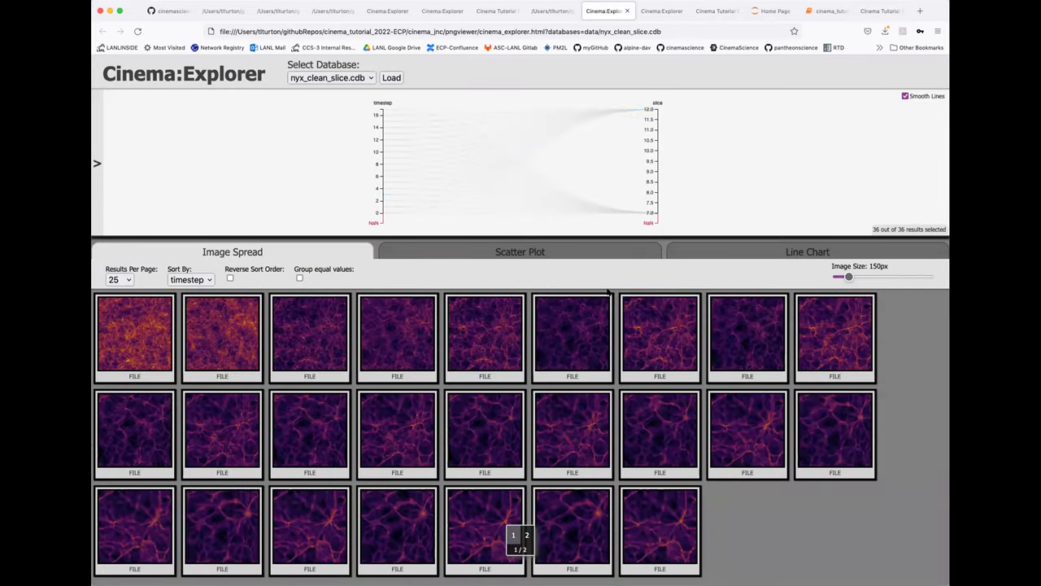
Open nyx_new_slice.cdb in Cinema:Explorer and preview the first row's contour image enlarged.
left_click(668, 11)
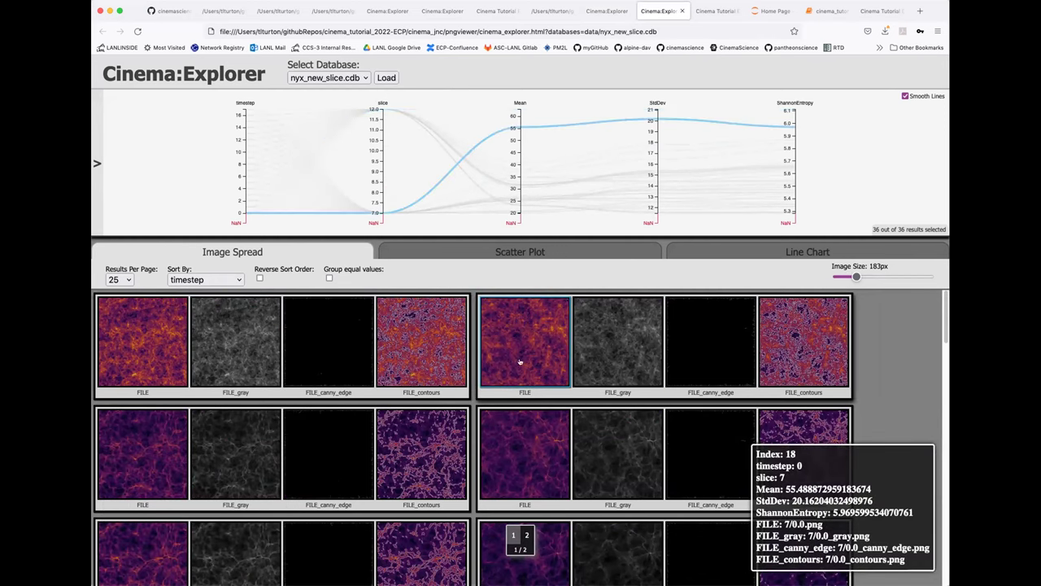
left_click(444, 363)
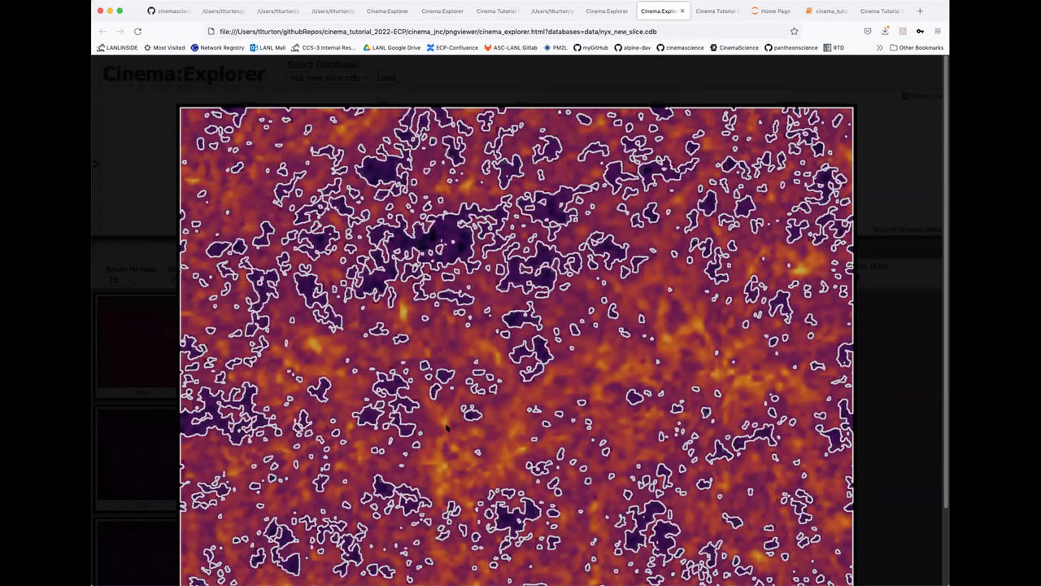
left_click(132, 377)
Filter results to low ShannonEntropy values, then clear the filter to show all 36.
scroll(130, 423, "down", 3)
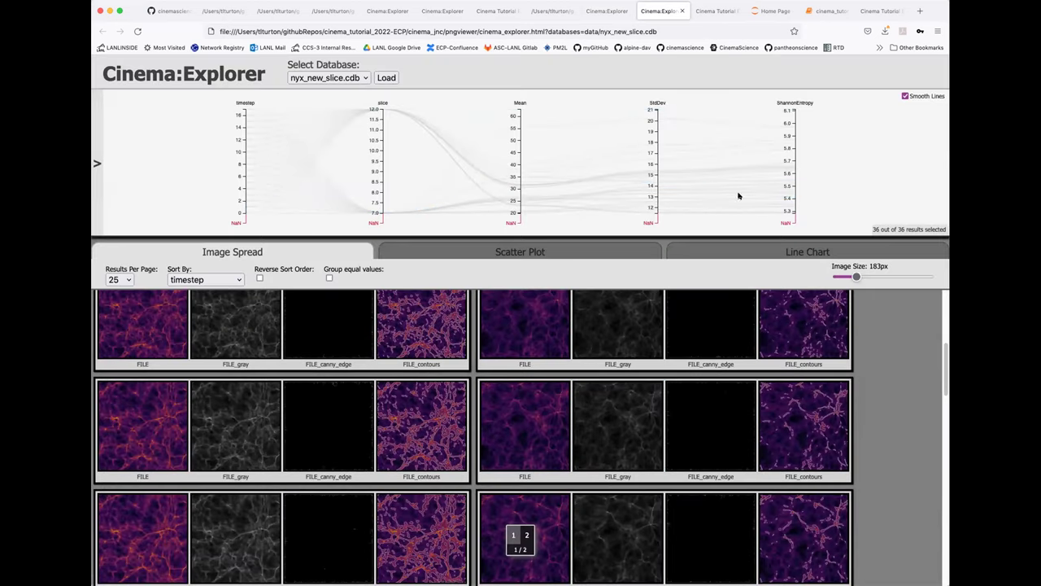
left_click_drag(793, 192, 794, 213)
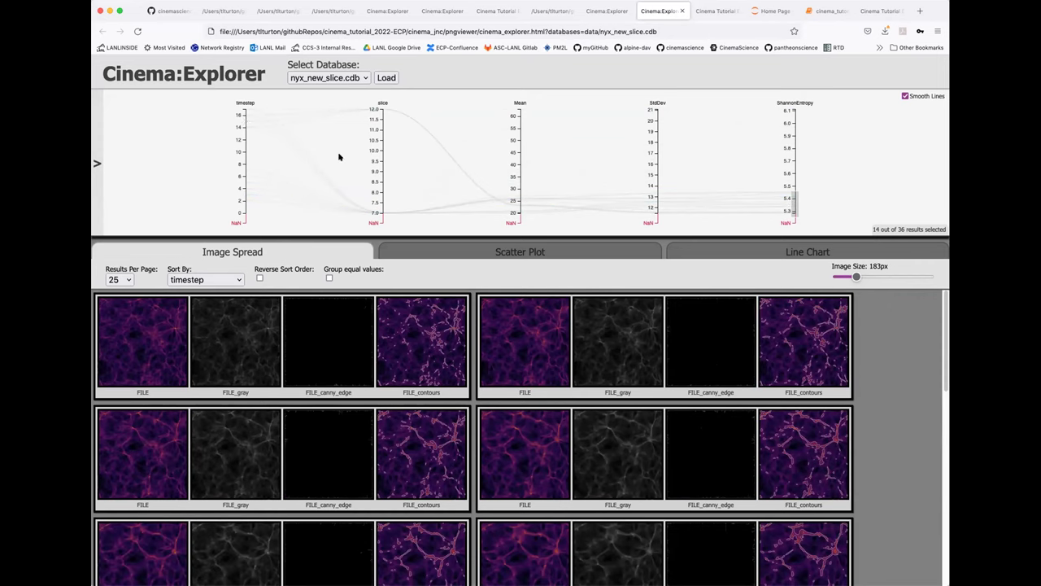
left_click(793, 175)
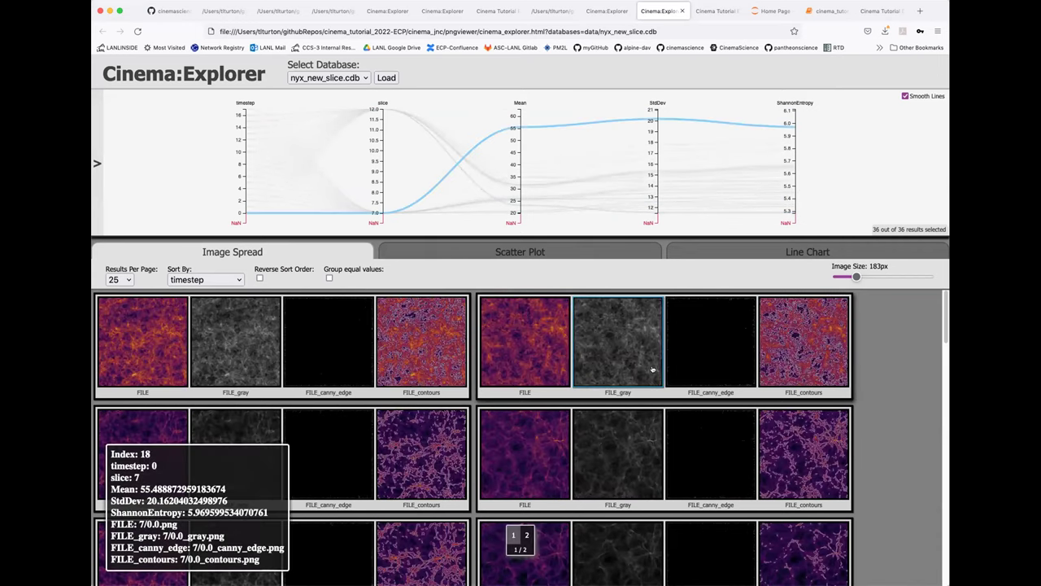
scroll(653, 372, "down", 2)
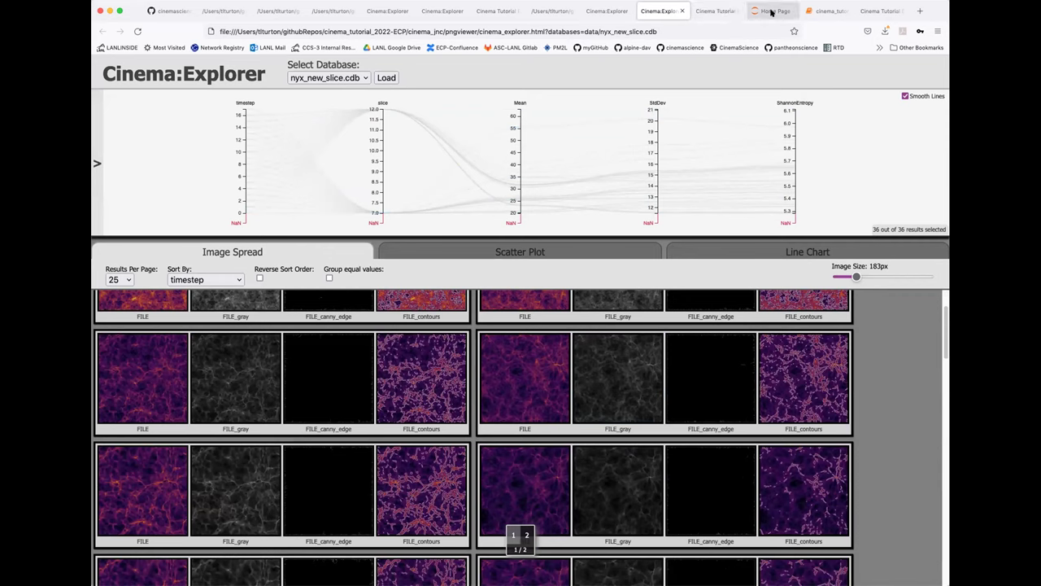